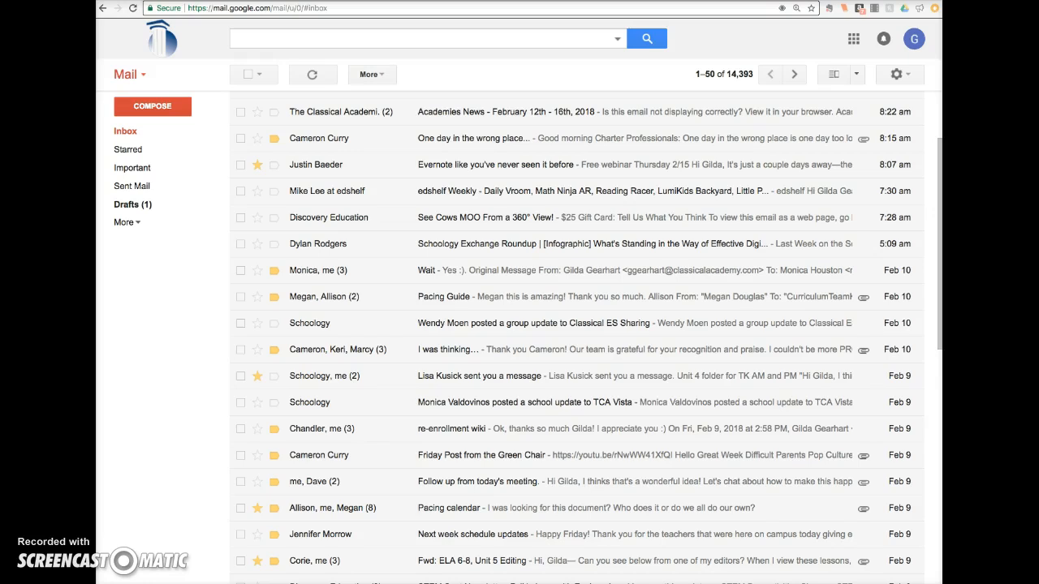
# - Switch from the Gmail inbox to Google Drive
pyautogui.click(854, 41)
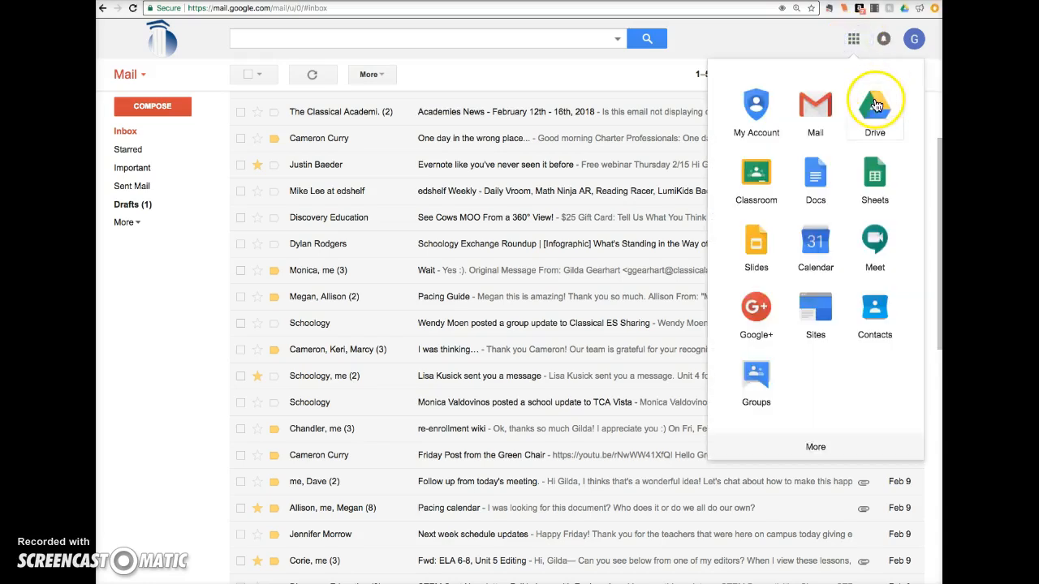
pyautogui.click(876, 112)
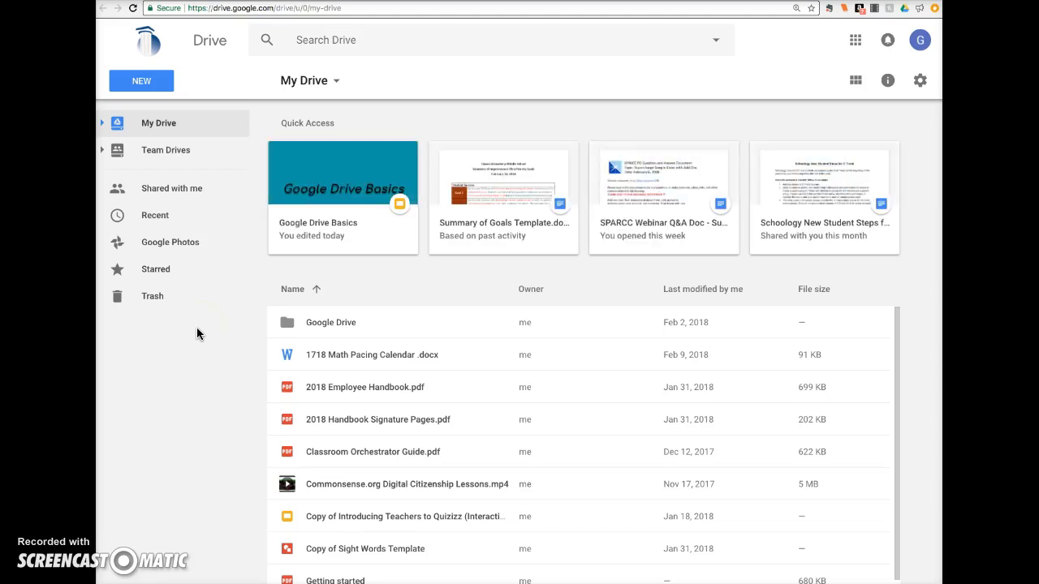
pyautogui.moveTo(196, 329)
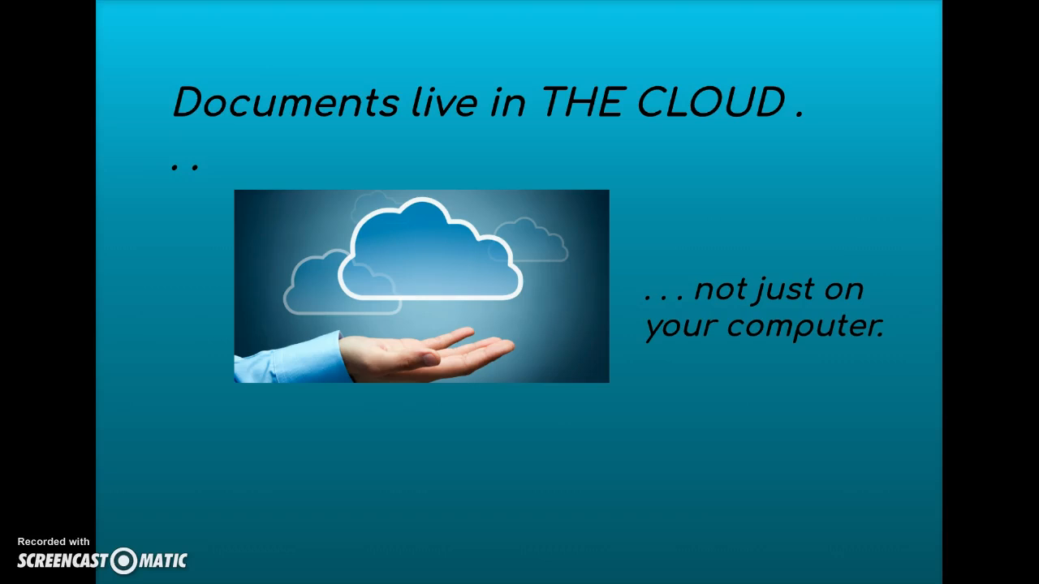
pyautogui.press('Right')
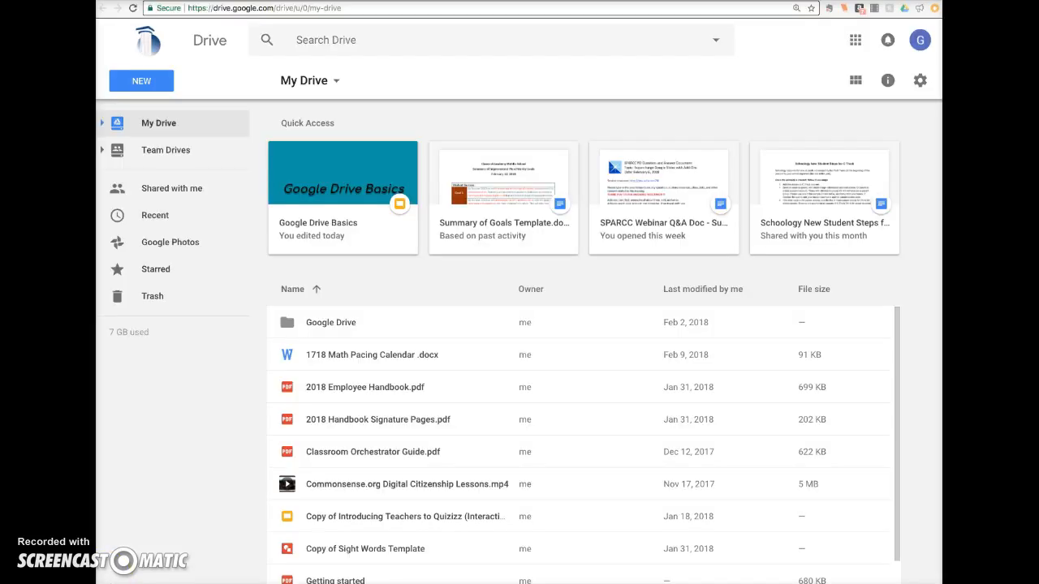
# - Create a blank Google Docs document and add a bold, centered "Sample Document" heading with a short paragraph about automatic saving
pyautogui.click(141, 82)
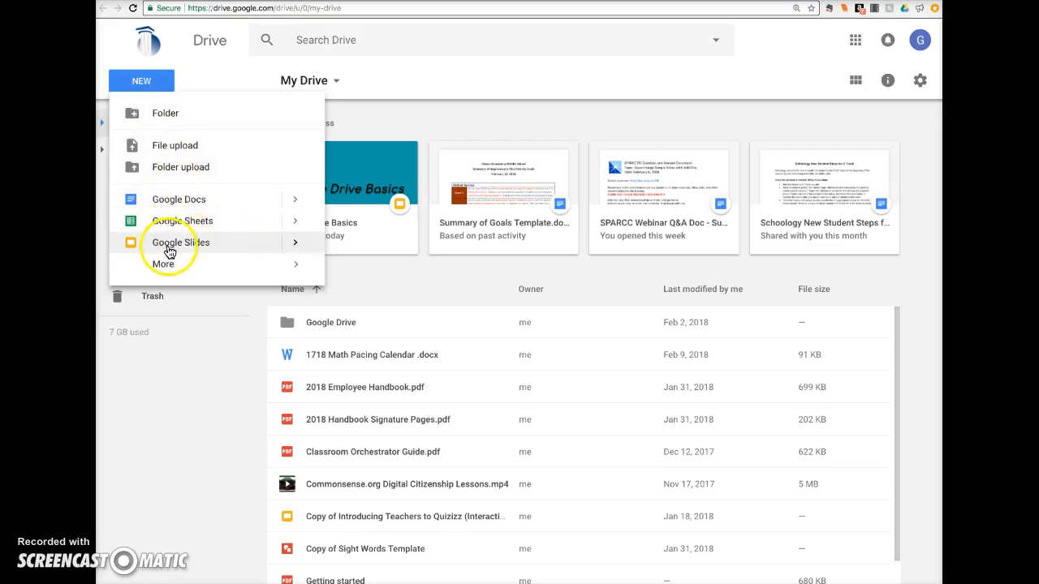
pyautogui.click(228, 267)
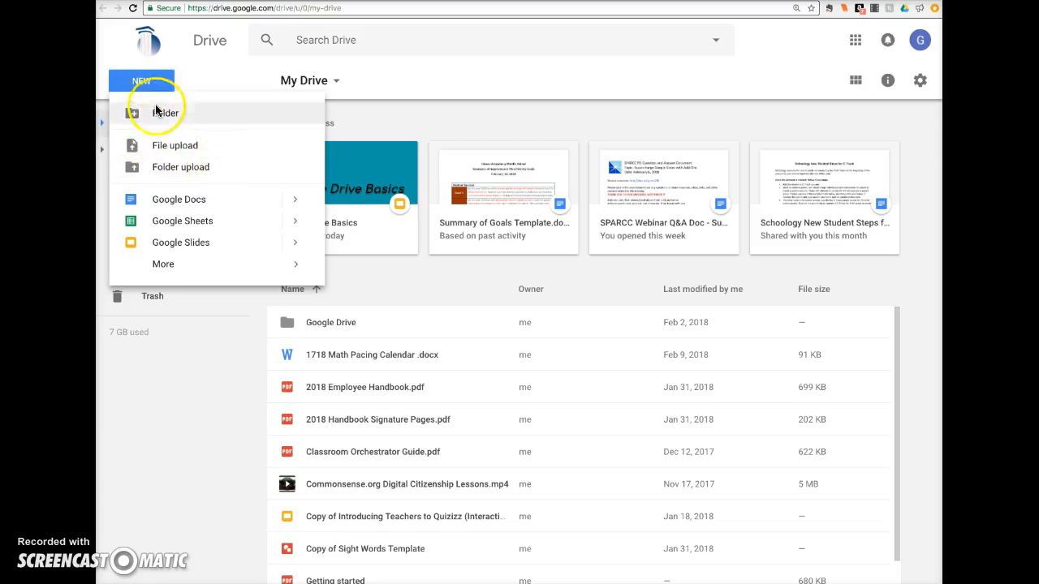
pyautogui.click(189, 202)
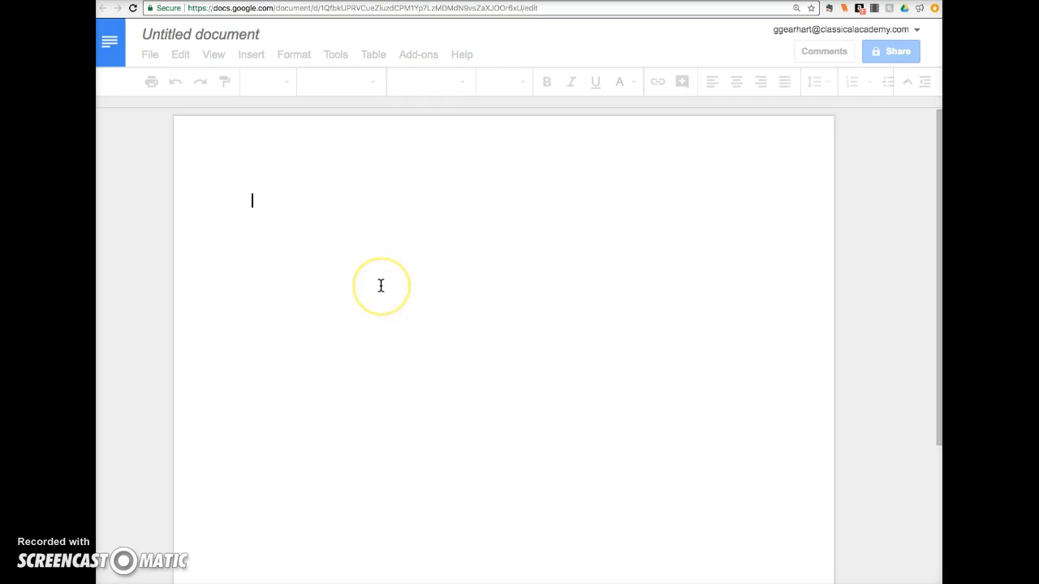
pyautogui.click(341, 211)
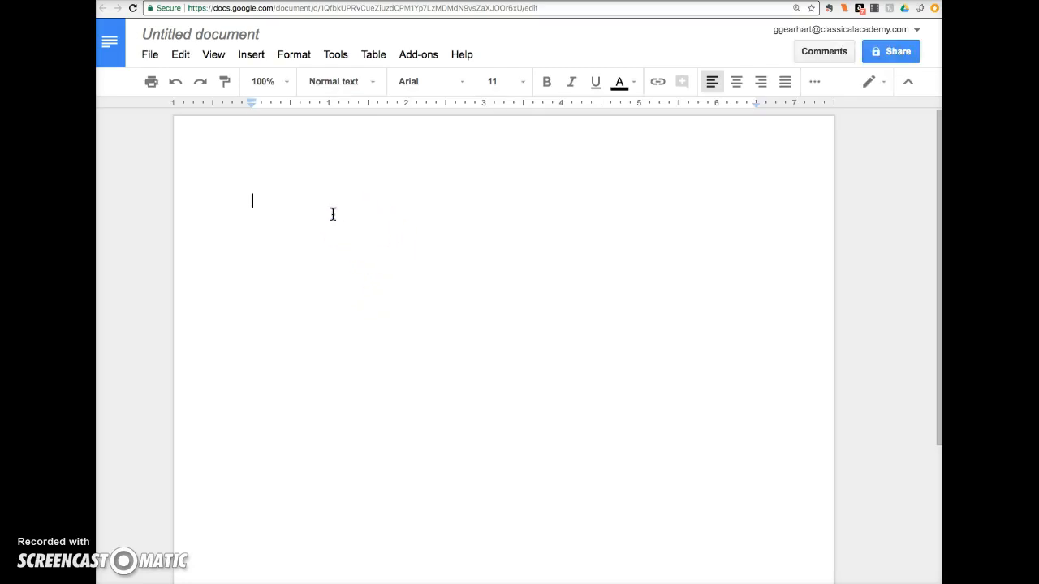
pyautogui.click(329, 215)
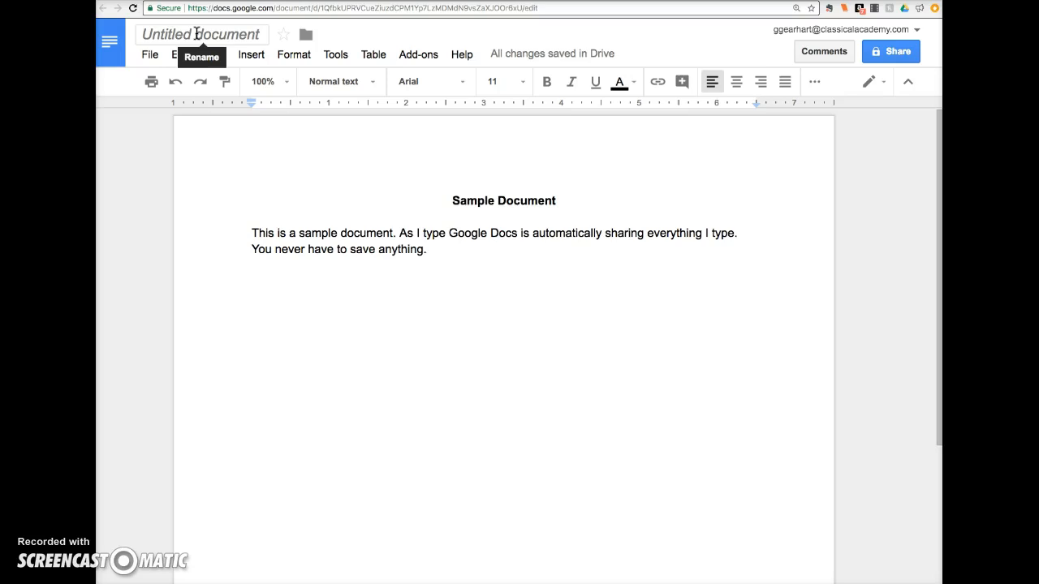
# - Rename the untitled document as "Sample Document"
pyautogui.click(186, 35)
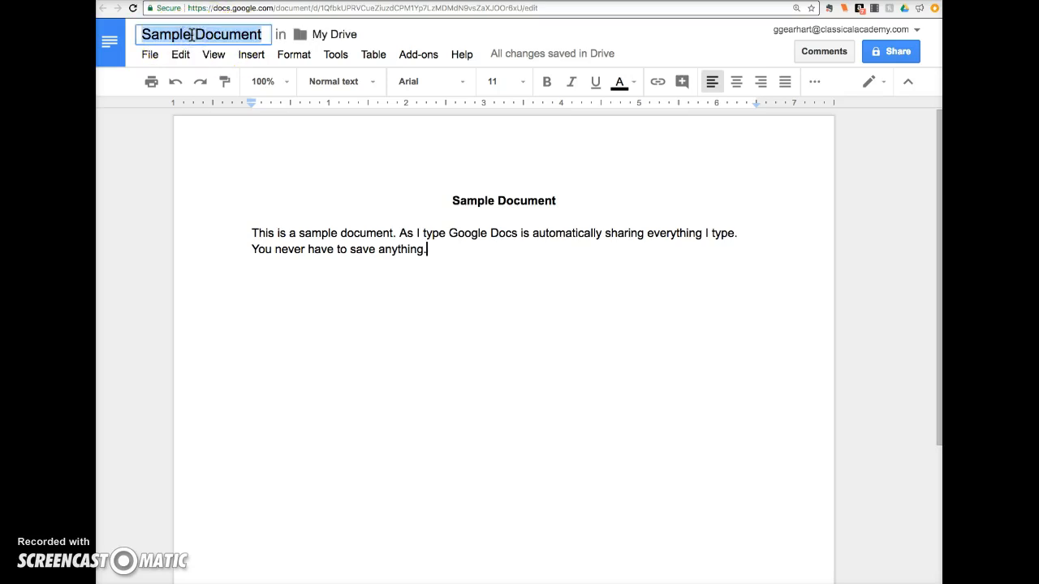
pyautogui.click(426, 345)
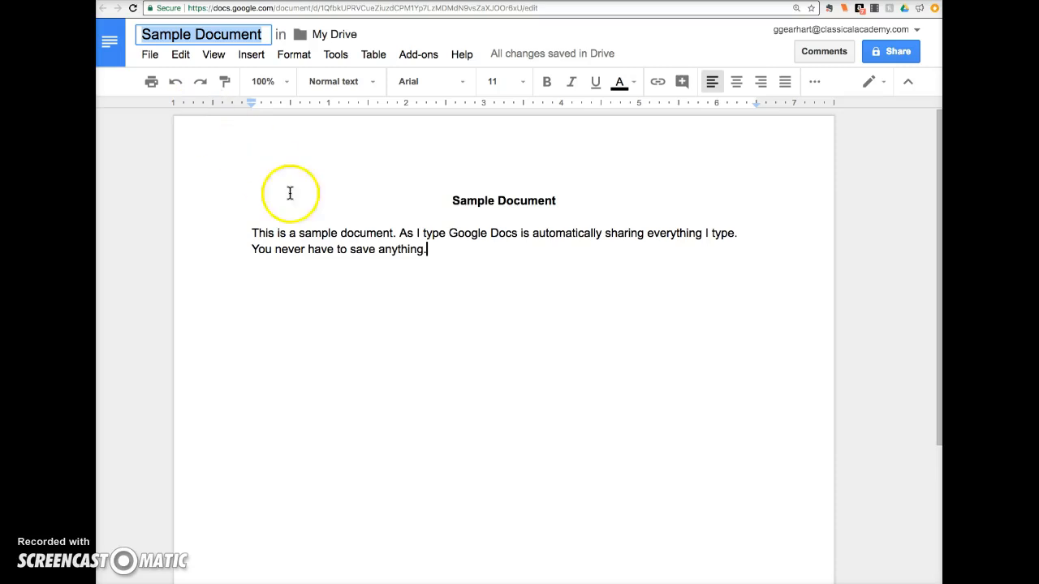
pyautogui.click(422, 303)
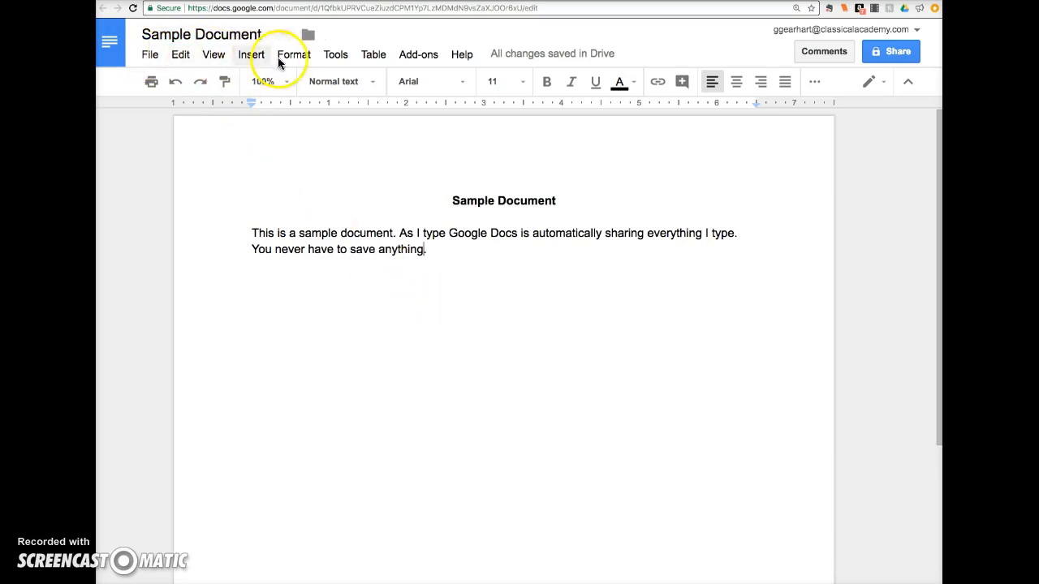
pyautogui.click(369, 375)
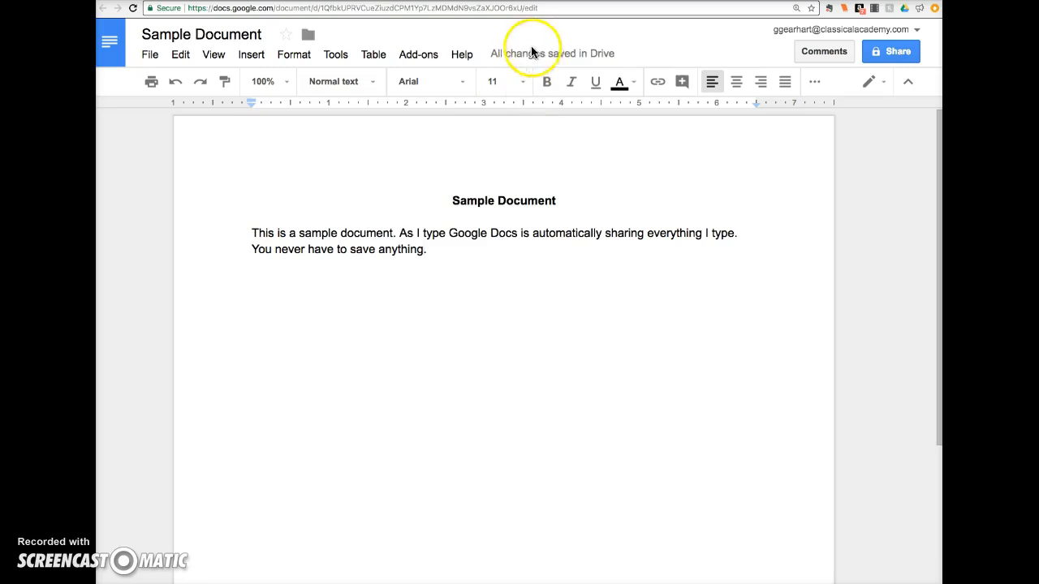
# - Add "As I typ" after the paragraph's last sentence to trigger an automatic save
pyautogui.click(463, 251)
pyautogui.write('As ')
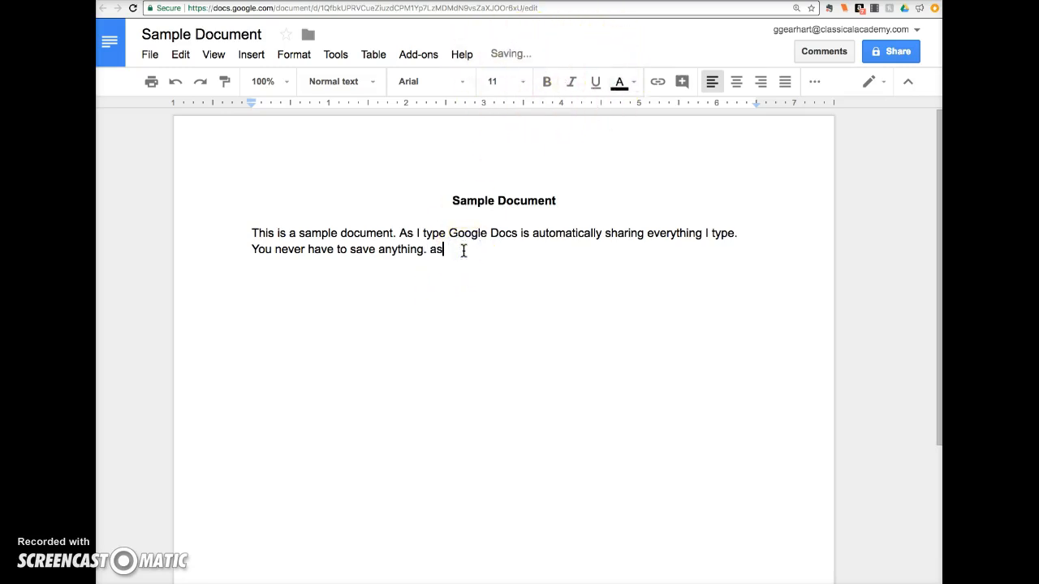
pyautogui.write('I typ')
pyautogui.moveTo(581, 63)
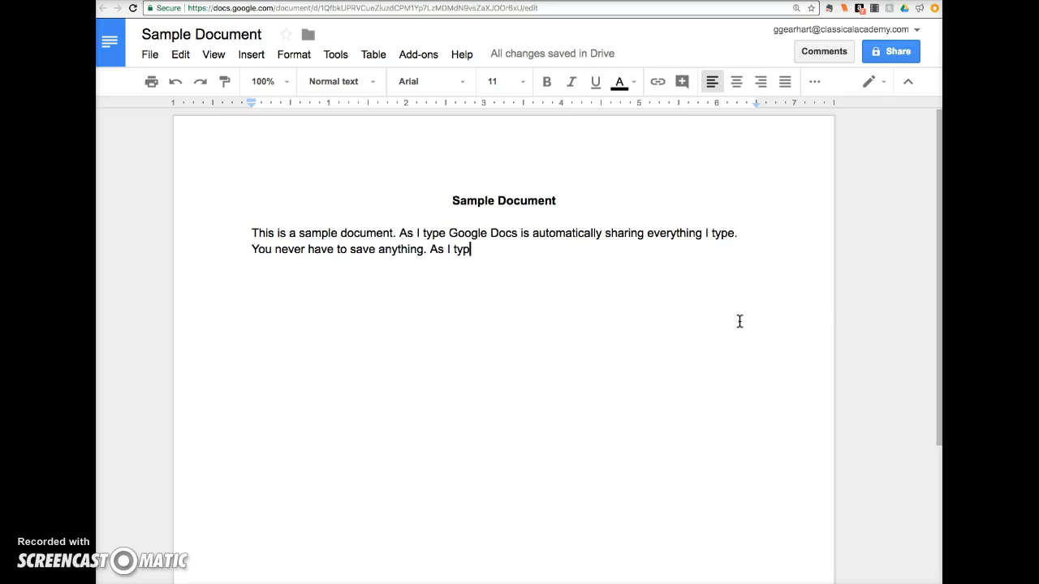
pyautogui.click(862, 400)
# - Share the document with a colleague chosen from the suggested contacts, with "Can edit" permission and no note
pyautogui.click(894, 54)
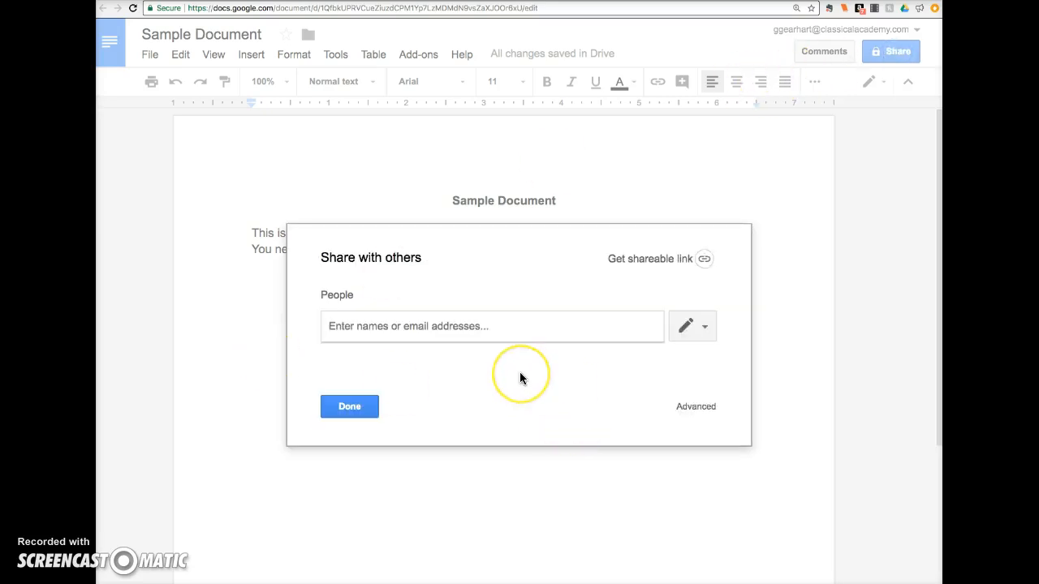
pyautogui.click(332, 326)
pyautogui.write('jaly')
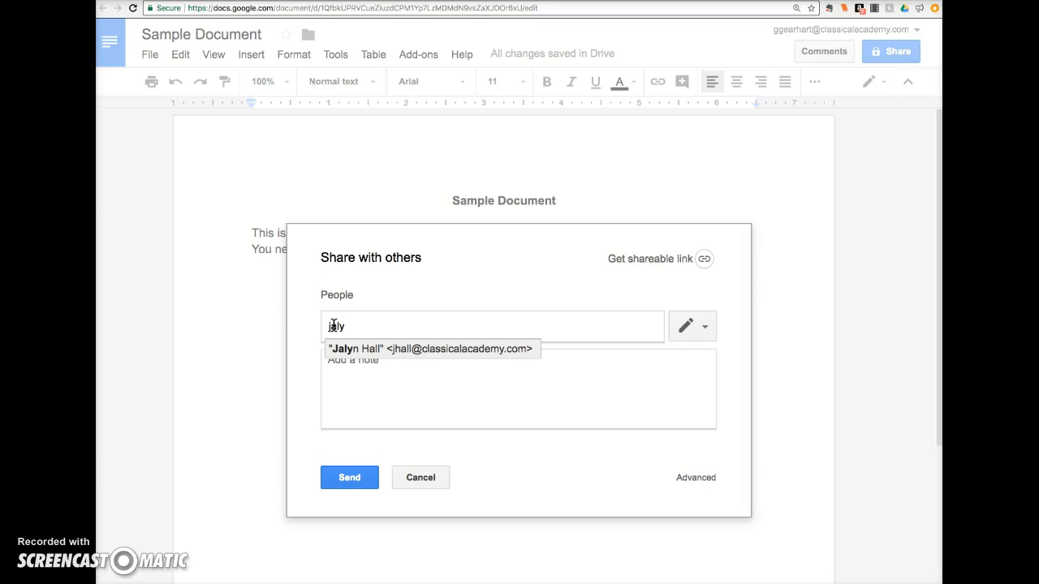
pyautogui.click(406, 352)
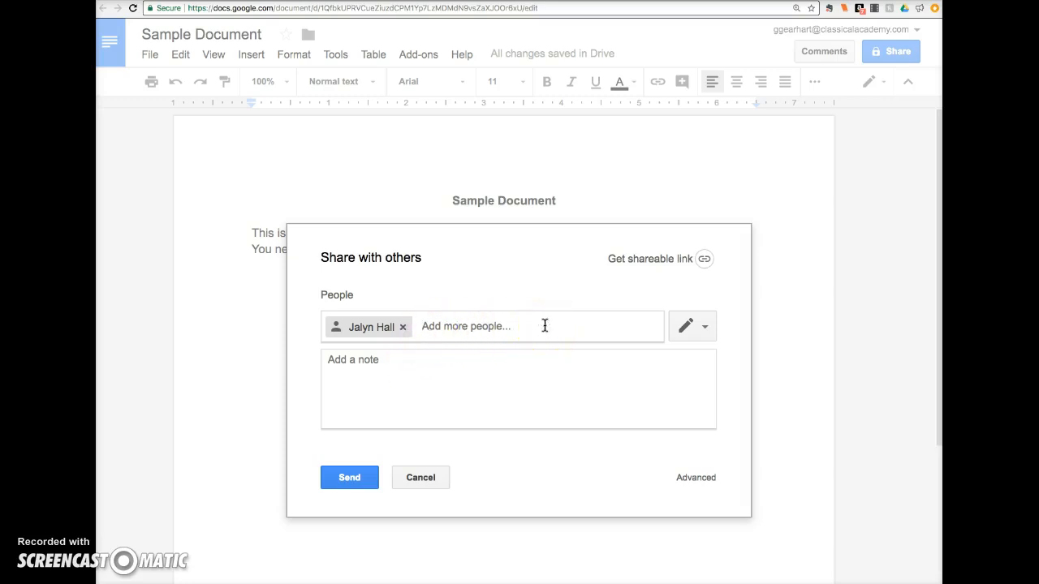
pyautogui.click(705, 327)
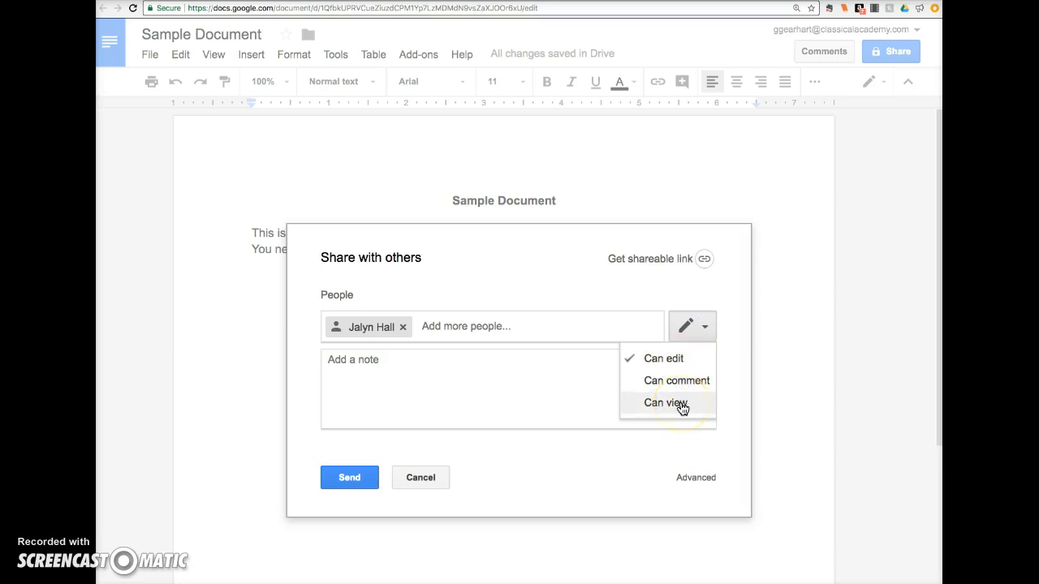
pyautogui.click(396, 378)
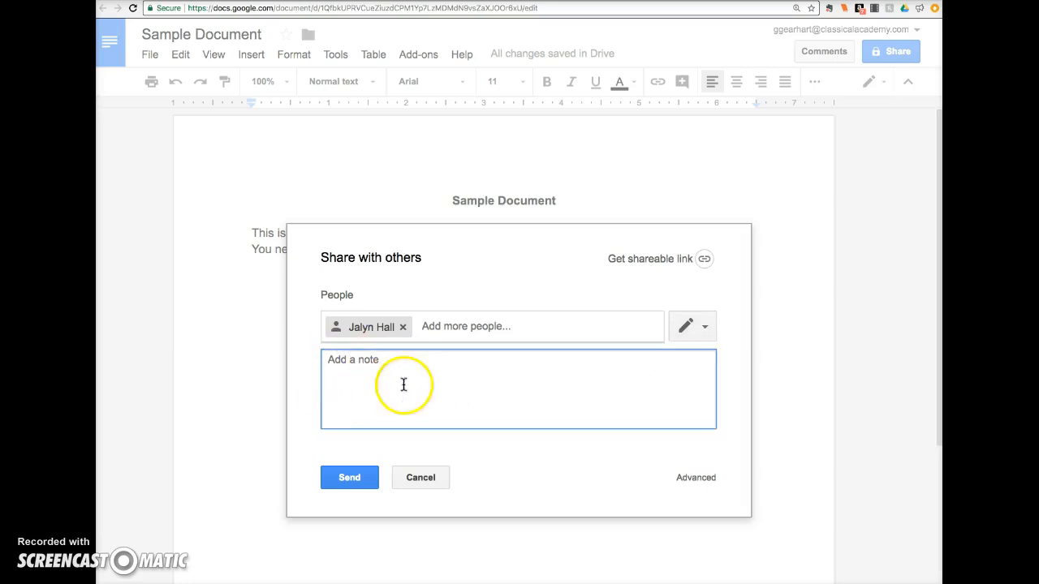
pyautogui.click(353, 482)
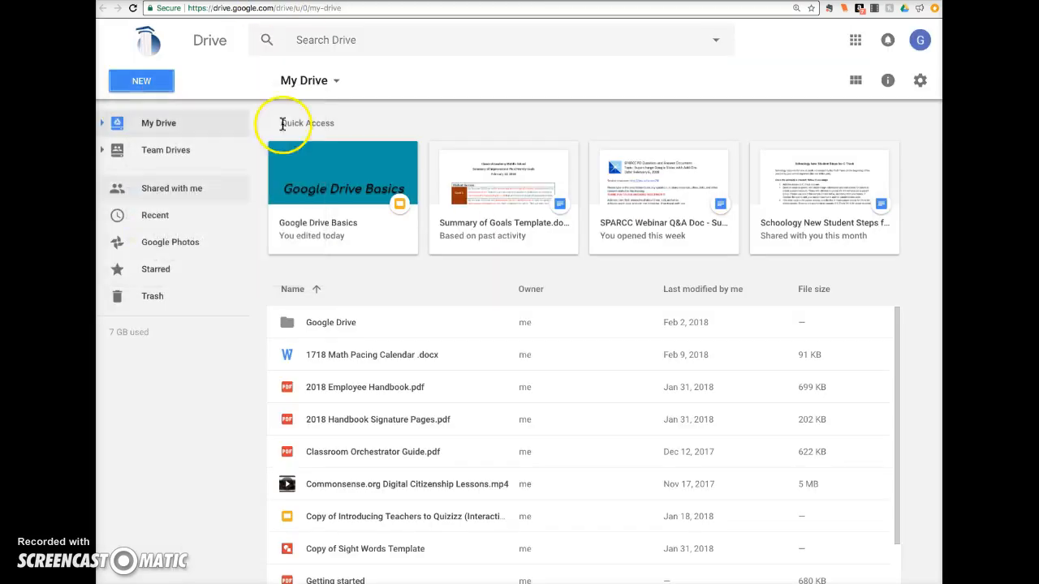
# - Return to Google Drive and locate the shared Sample Document in the My Drive file list
pyautogui.scroll(-2, 402, 391)
pyautogui.scroll(-3, 402, 390)
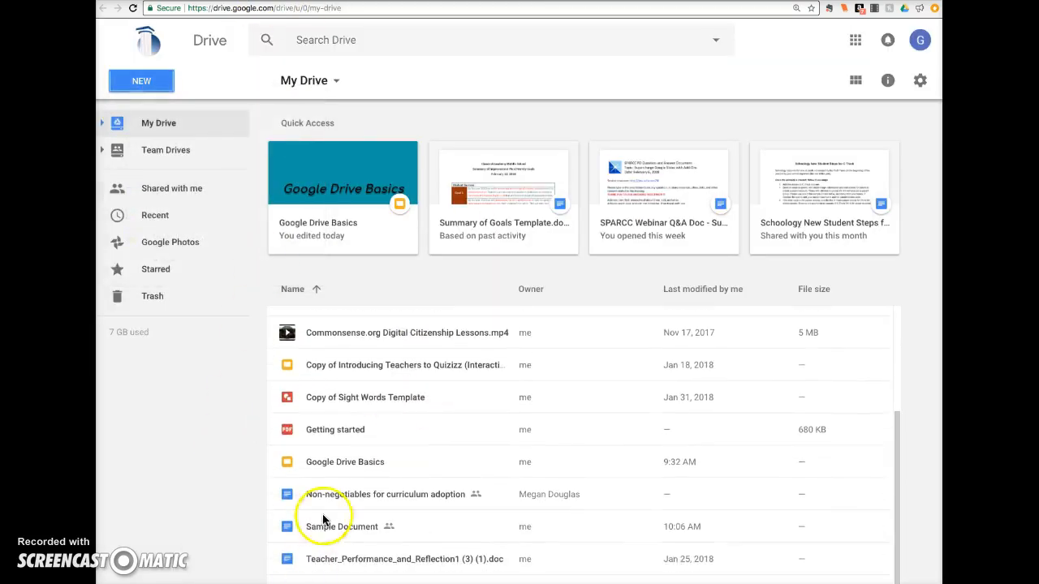
pyautogui.click(393, 518)
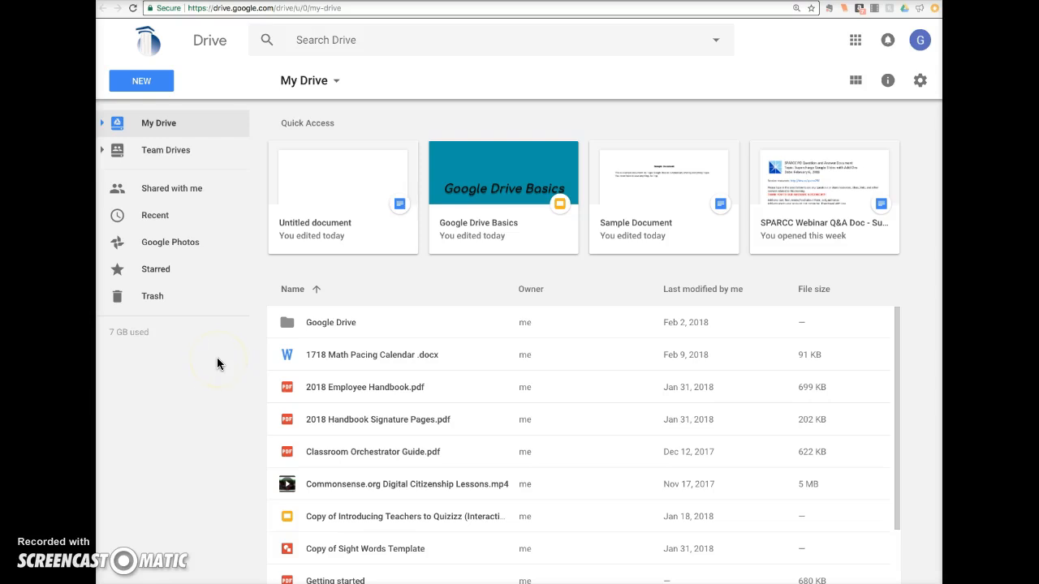
# - Add "7 History Unit 4 At a Glance" from the files shared with me to My Drive and return to My Drive
pyautogui.click(172, 188)
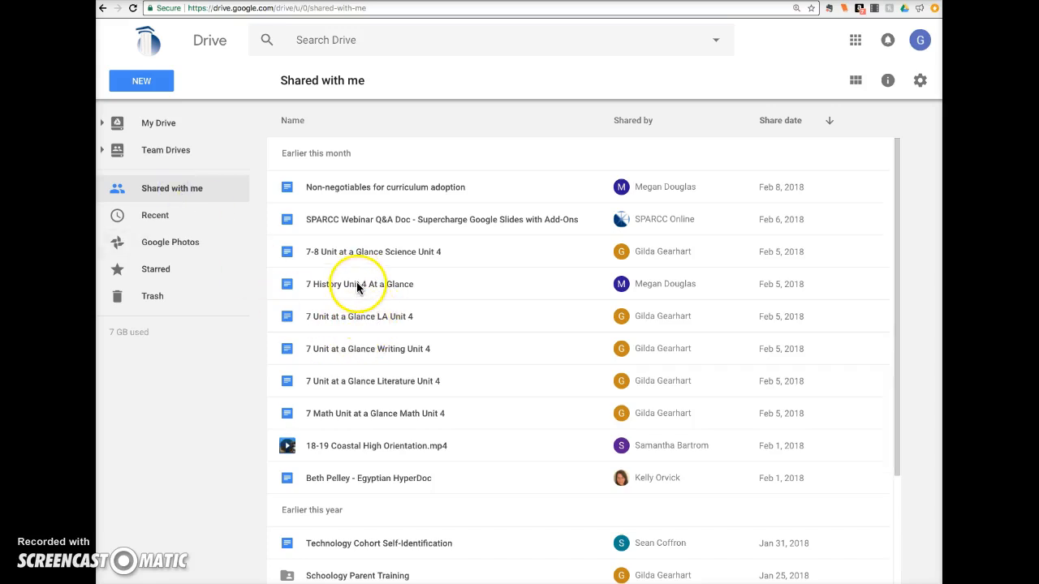
pyautogui.rightClick(373, 287)
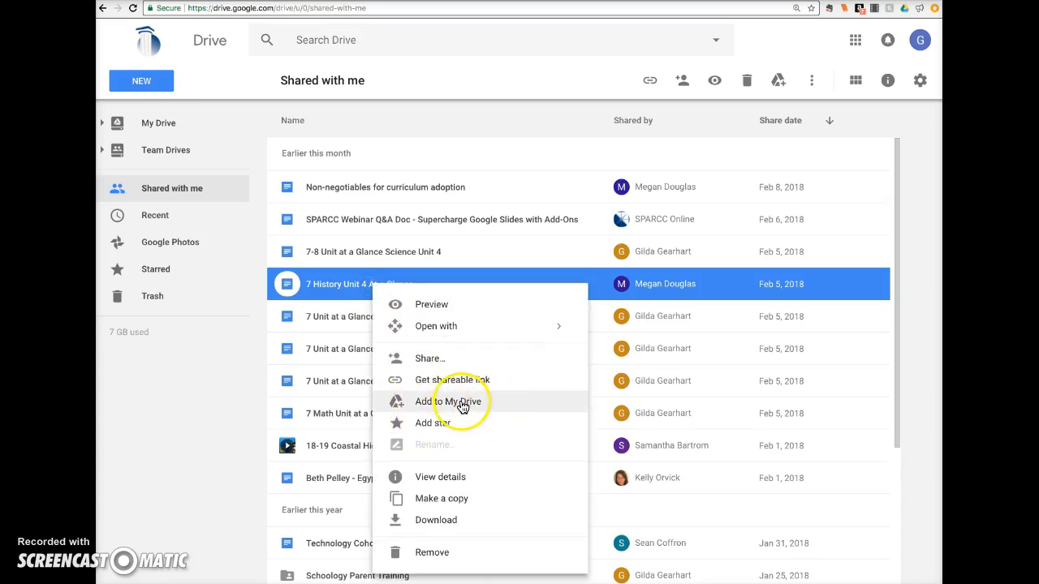
pyautogui.click(461, 405)
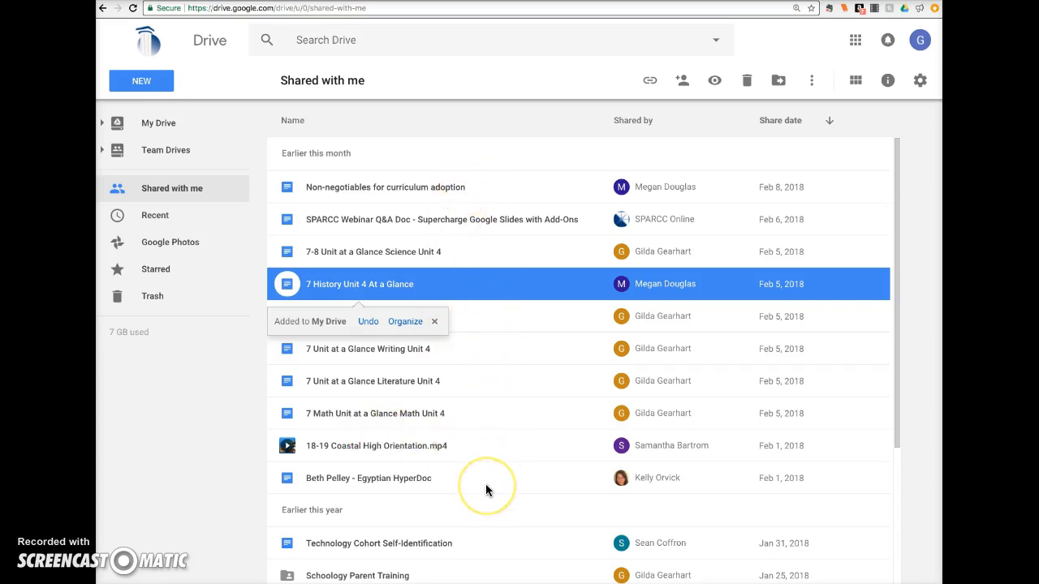
pyautogui.click(158, 130)
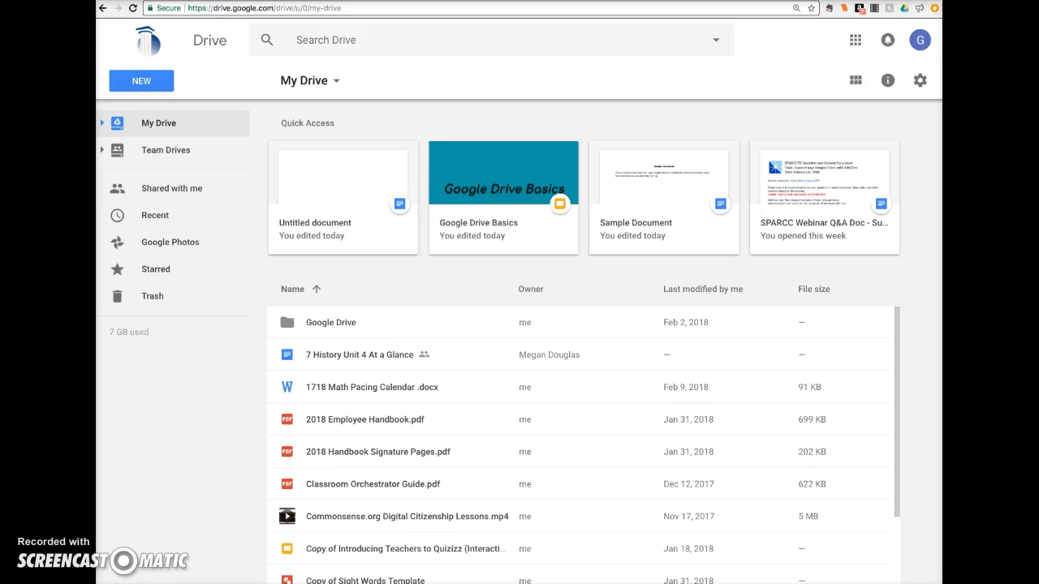
# - View the My Drive files as a grid and return to the list layout
pyautogui.click(854, 81)
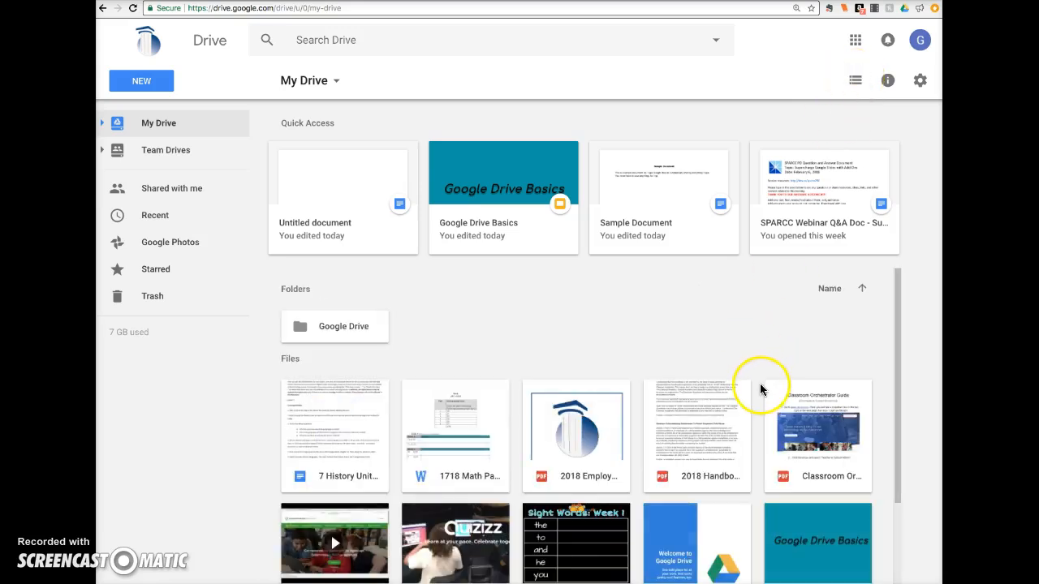
pyautogui.click(855, 81)
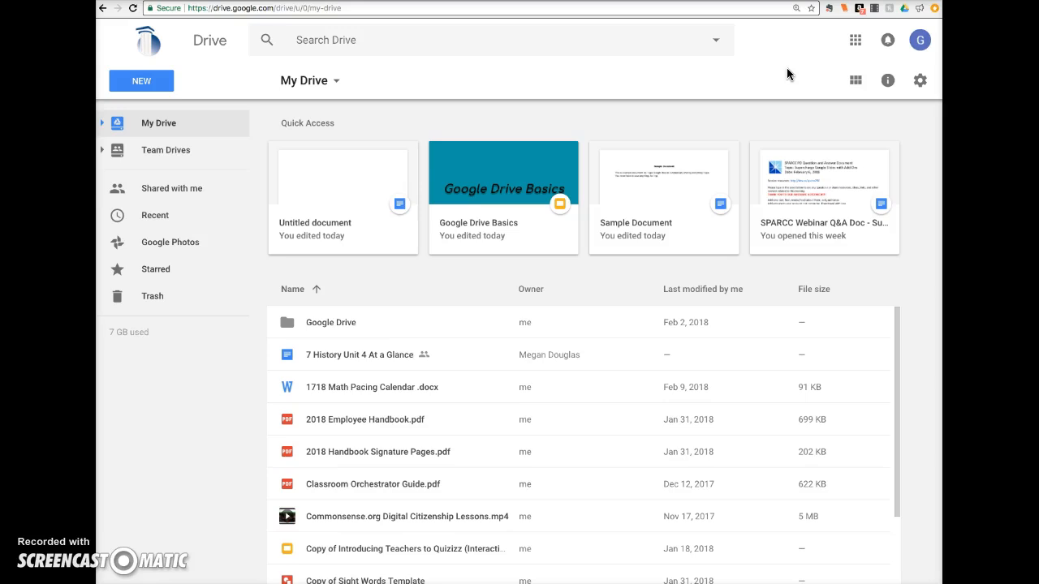
# - Open the other signed-in Google account from the list of accounts
pyautogui.click(922, 42)
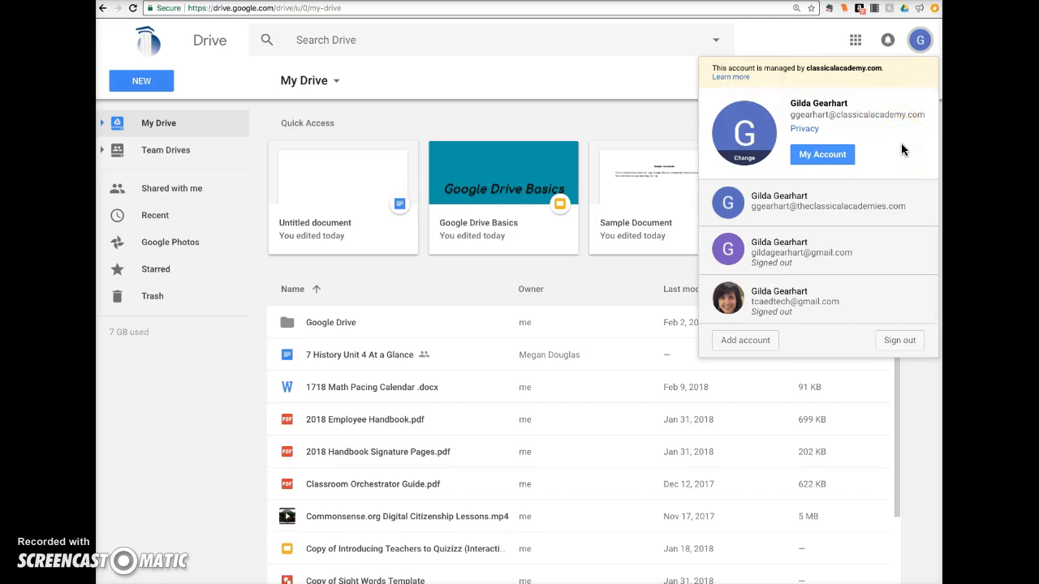
pyautogui.click(860, 208)
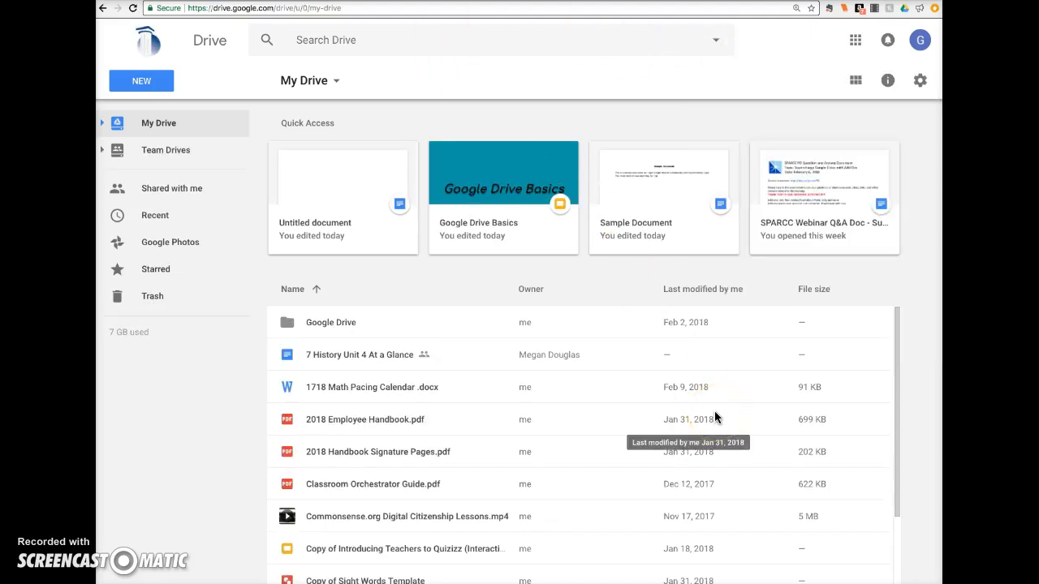
# - Select the signed-out personal Gmail account in the account list and bring up its Remove and Sign in options
pyautogui.click(920, 40)
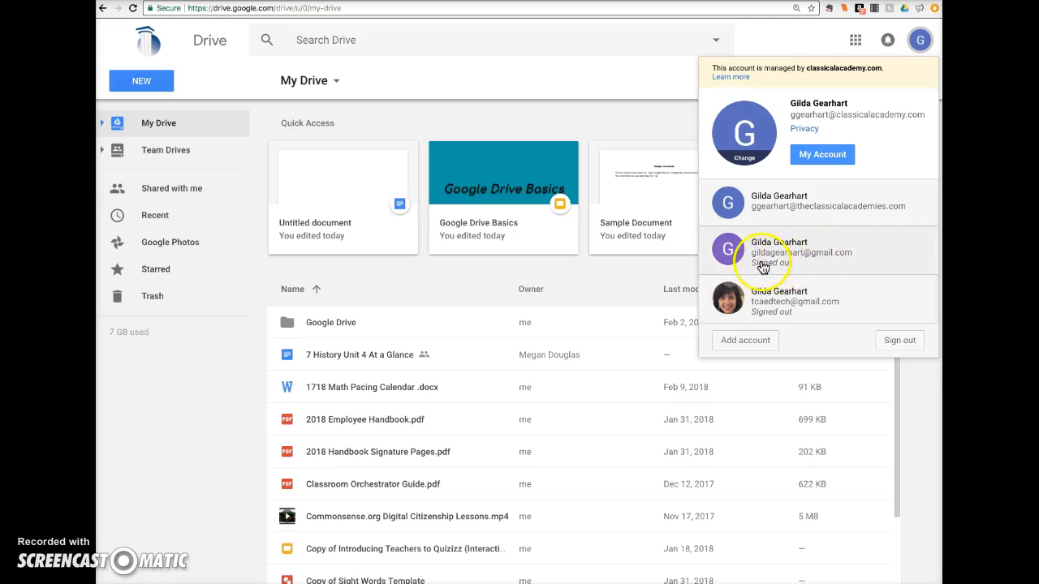
pyautogui.click(850, 266)
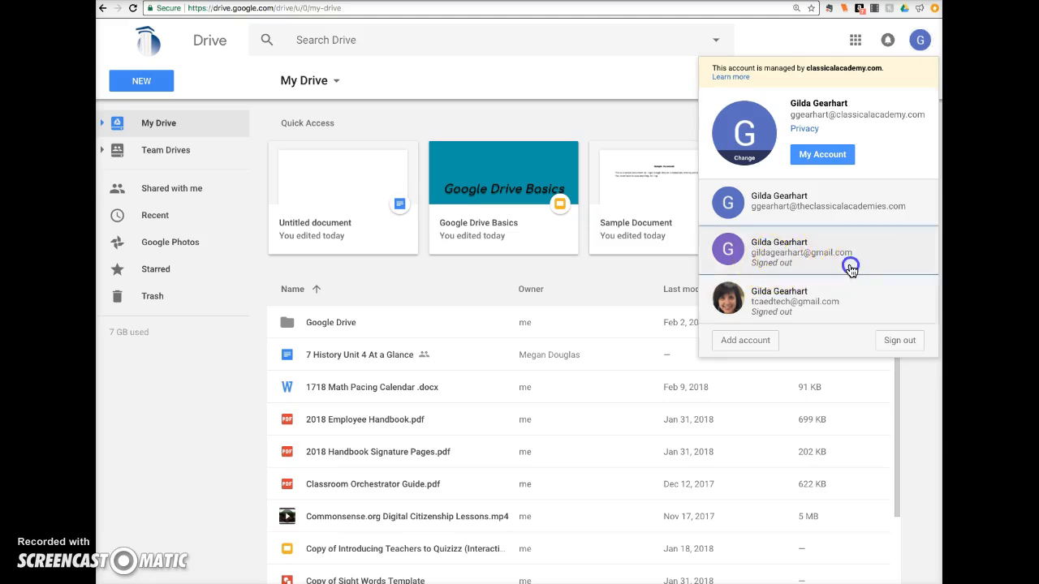
pyautogui.click(754, 251)
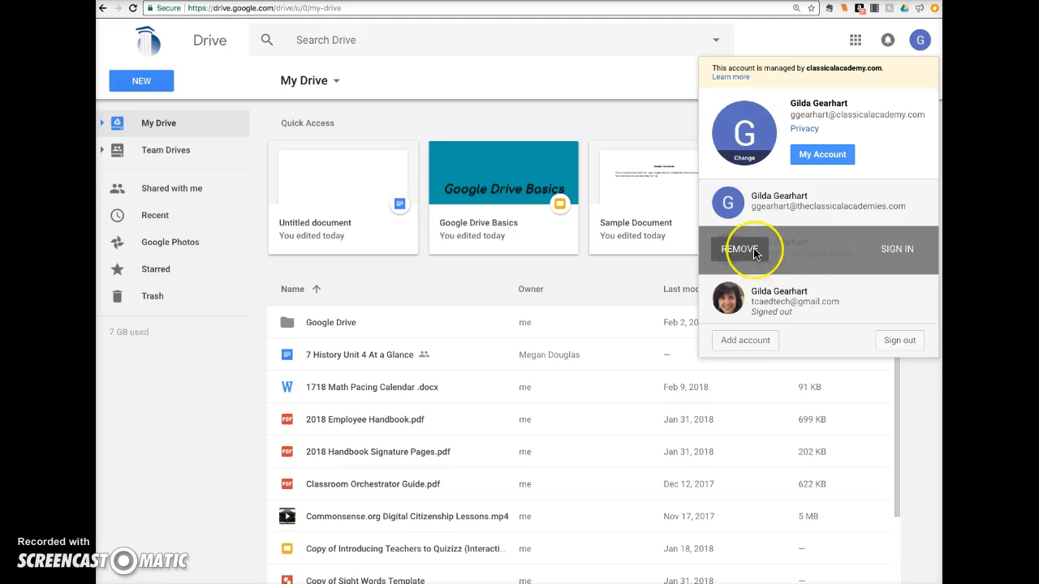
pyautogui.click(885, 250)
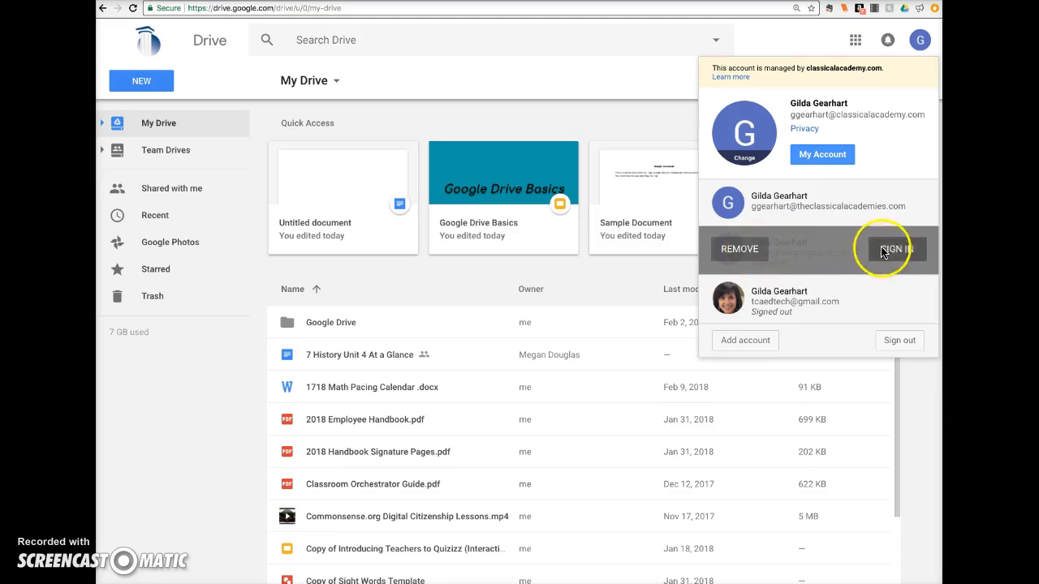